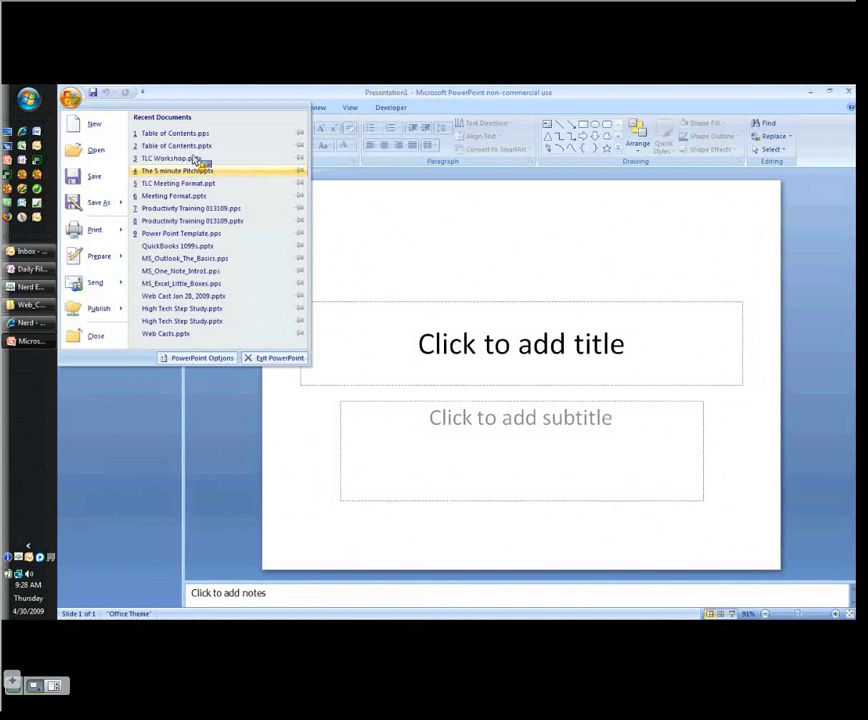
In Table of Contents.pptx, set the first slide's title to "Title" and delete the existing table of contents table
{"action": "key", "text": "Escape"}
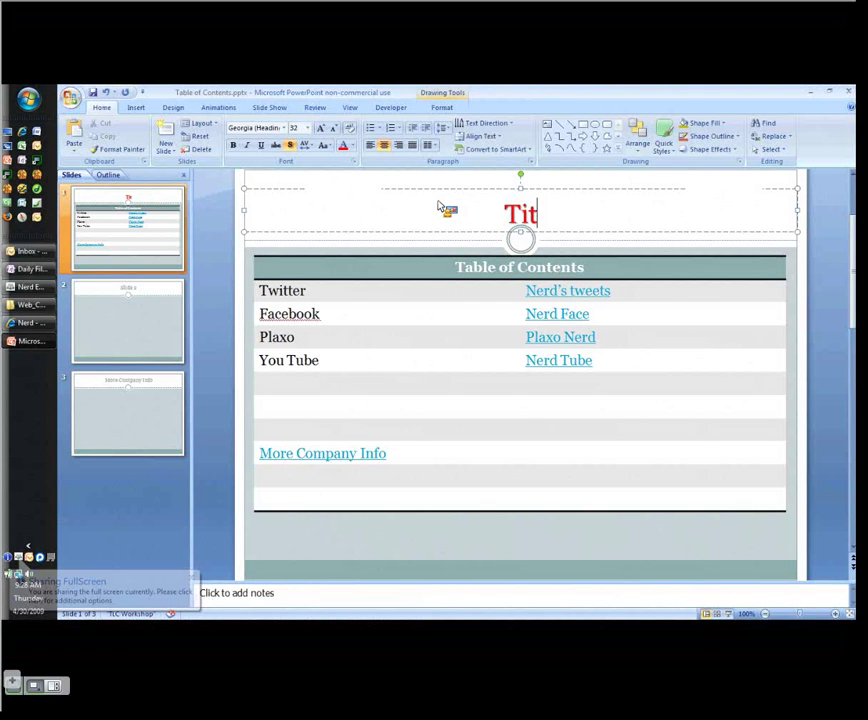
{"action": "type", "text": "le"}
{"action": "left_click", "coordinate": [548, 263]}
{"action": "key", "text": "Delete"}
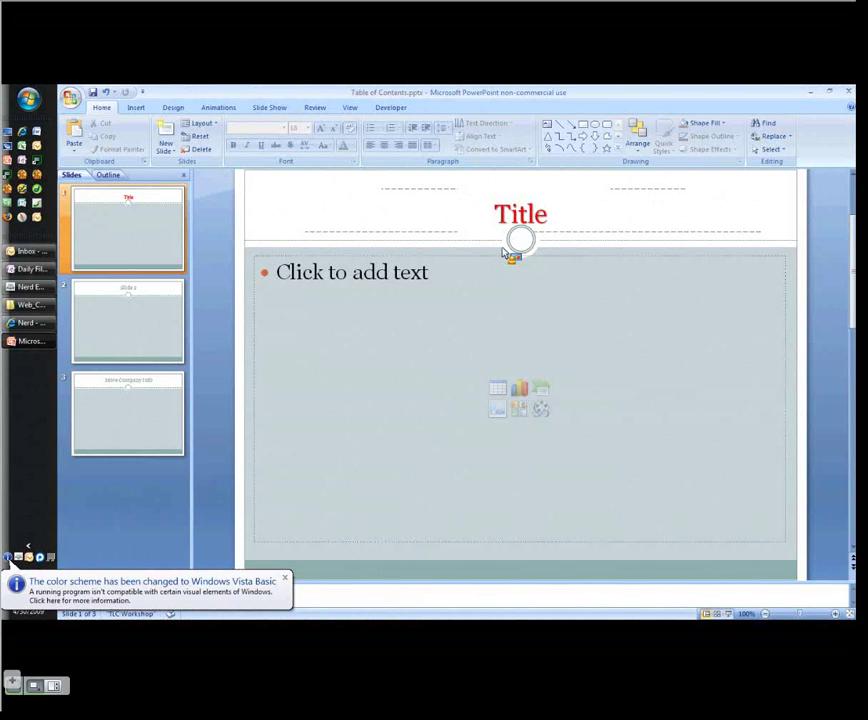
Replace the first slide's title with "My Web 2.0 Places"
{"action": "left_click_drag", "start_coordinate": [503, 250], "coordinate": [577, 240]}
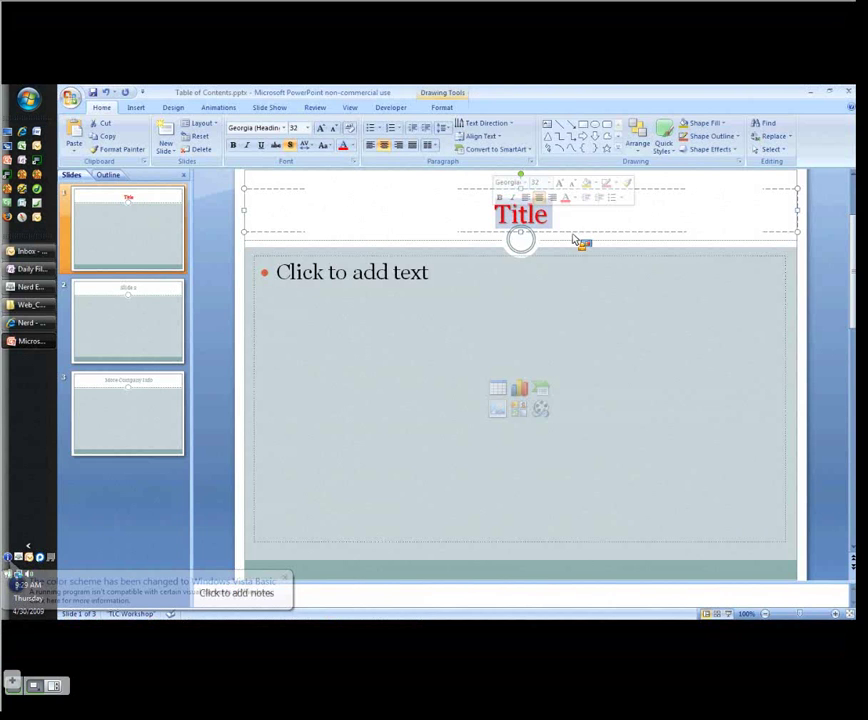
{"action": "type", "text": "My Wen"}
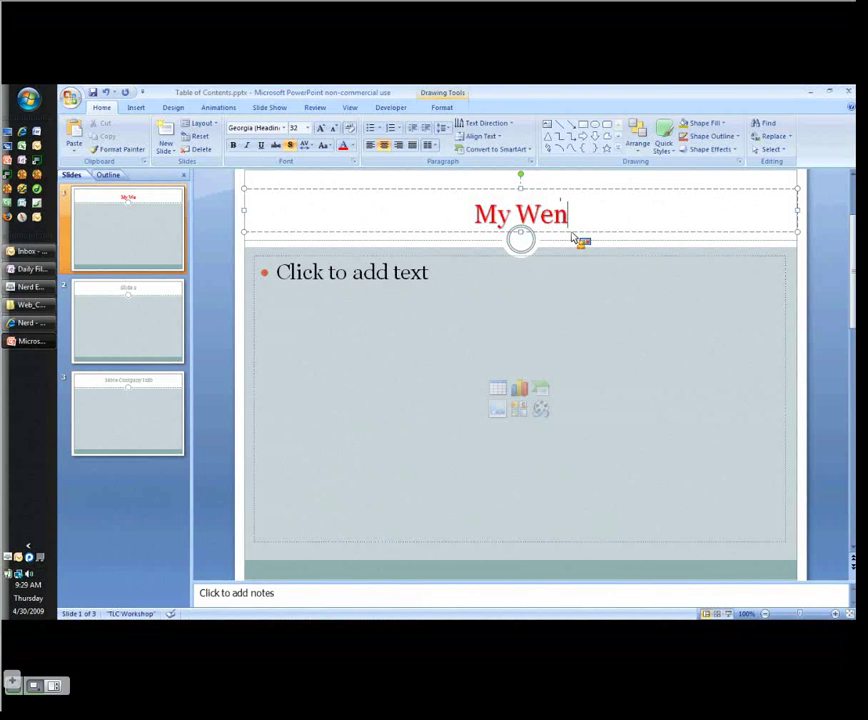
{"action": "key", "text": "BackSpace"}
{"action": "type", "text": "b"}
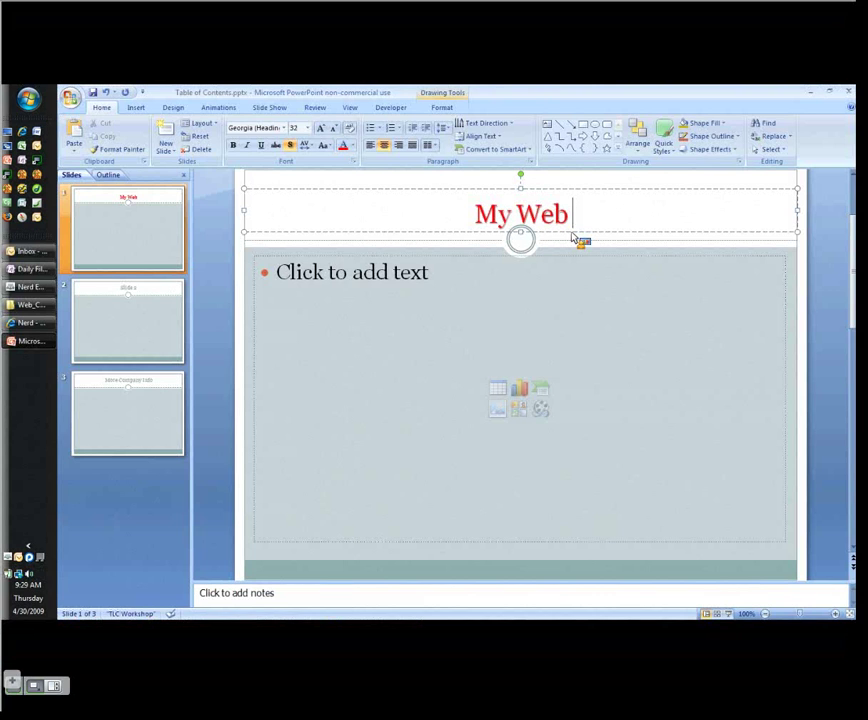
{"action": "type", "text": "2.0 Places"}
{"action": "key", "text": "ctrl+Return"}
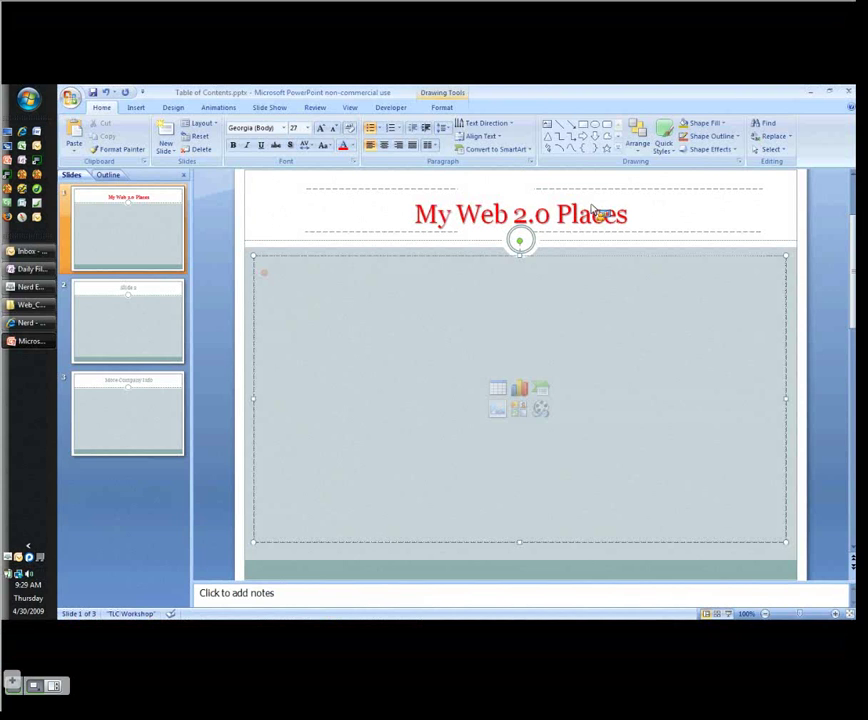
{"action": "left_click", "coordinate": [499, 391]}
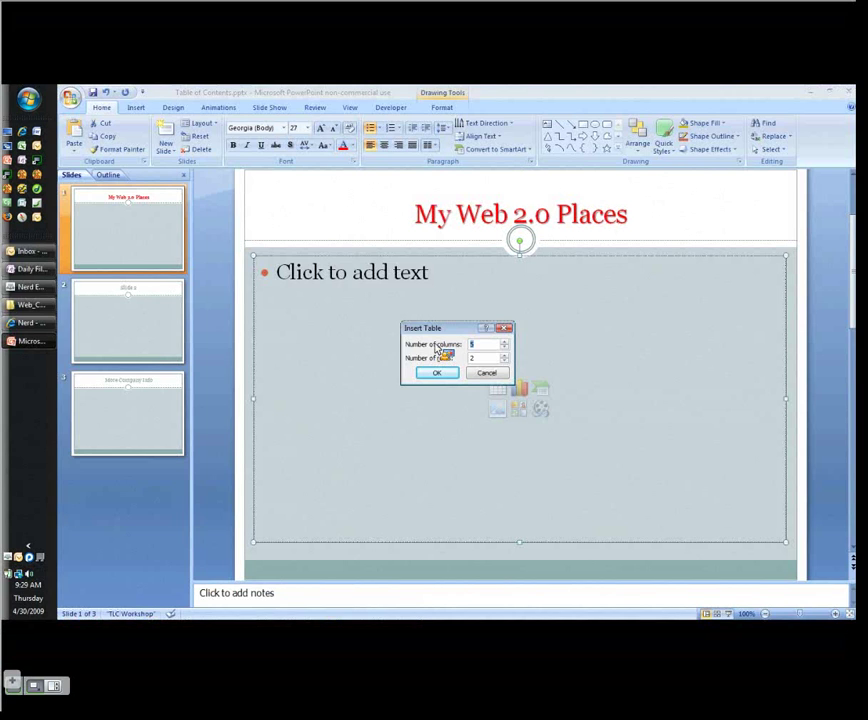
{"action": "left_click", "coordinate": [436, 372]}
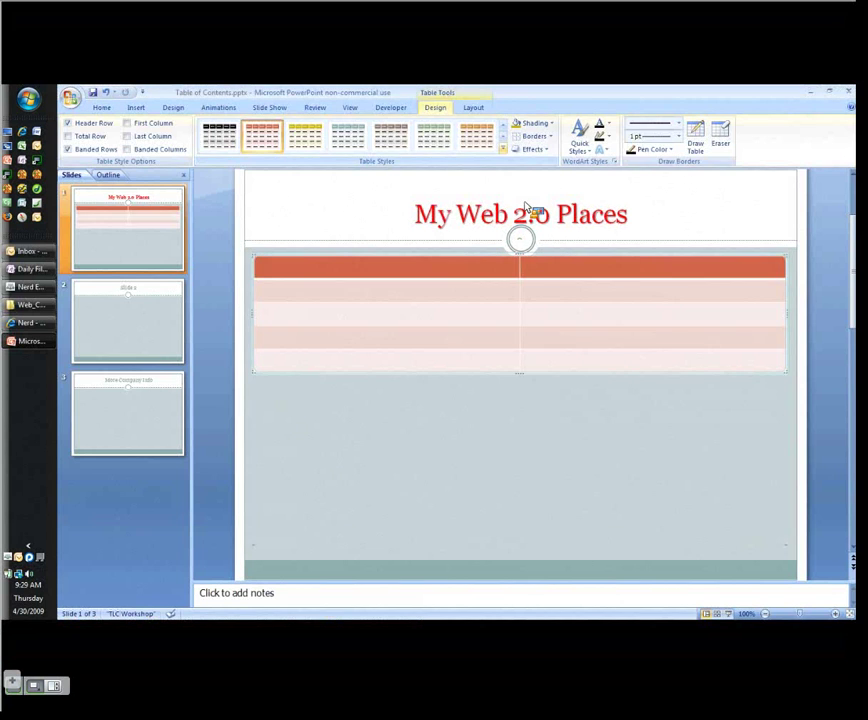
{"action": "left_click", "coordinate": [503, 150]}
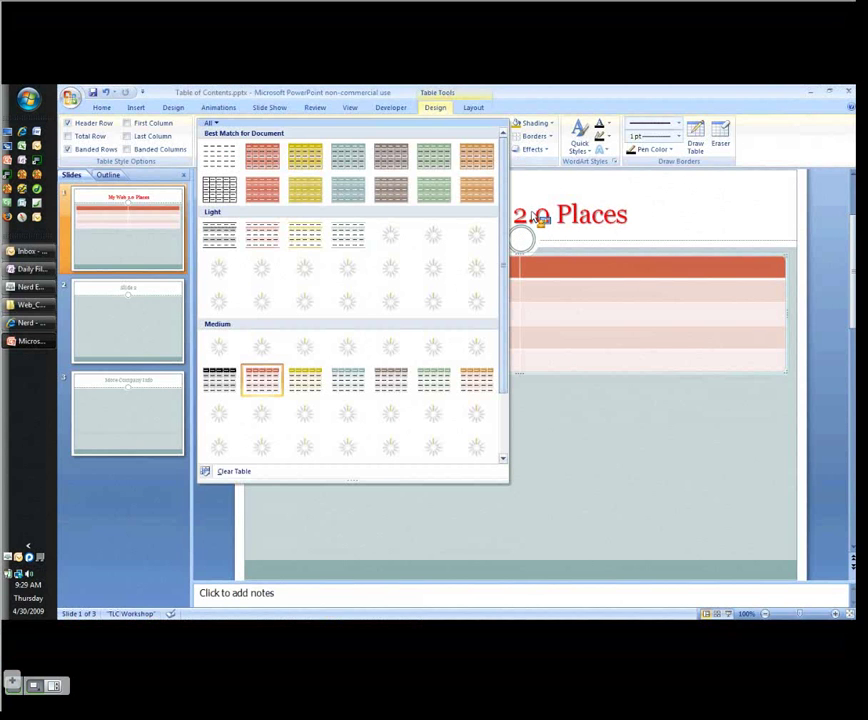
{"action": "left_click", "coordinate": [444, 243]}
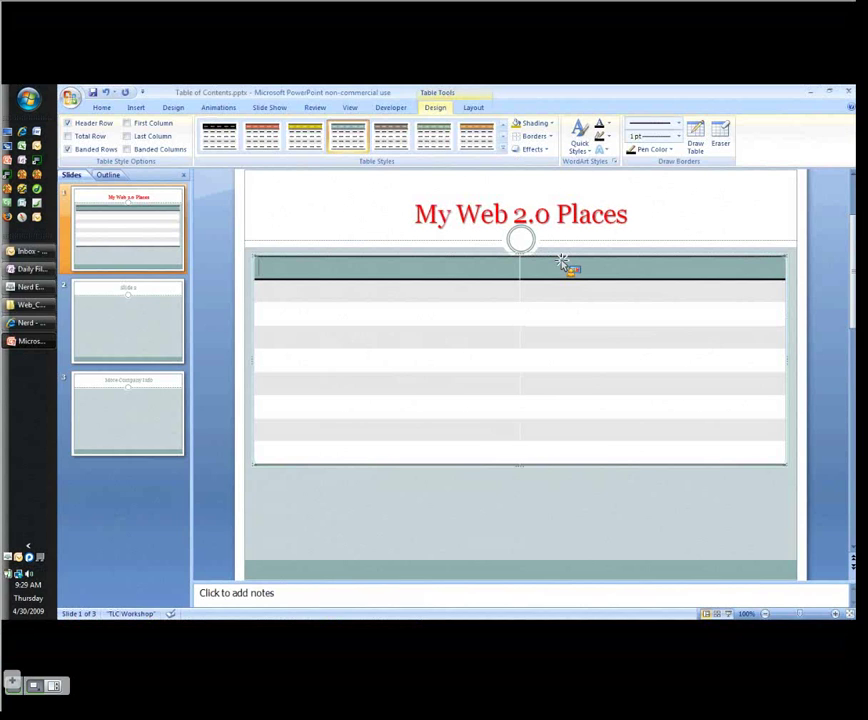
{"action": "left_click_drag", "start_coordinate": [563, 264], "coordinate": [267, 169]}
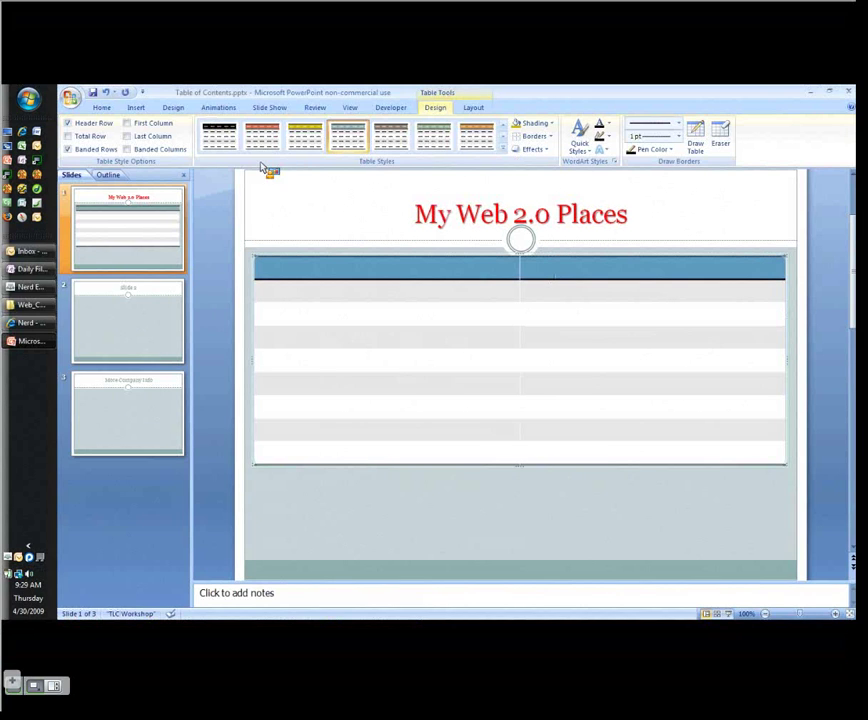
{"action": "left_click", "coordinate": [508, 283]}
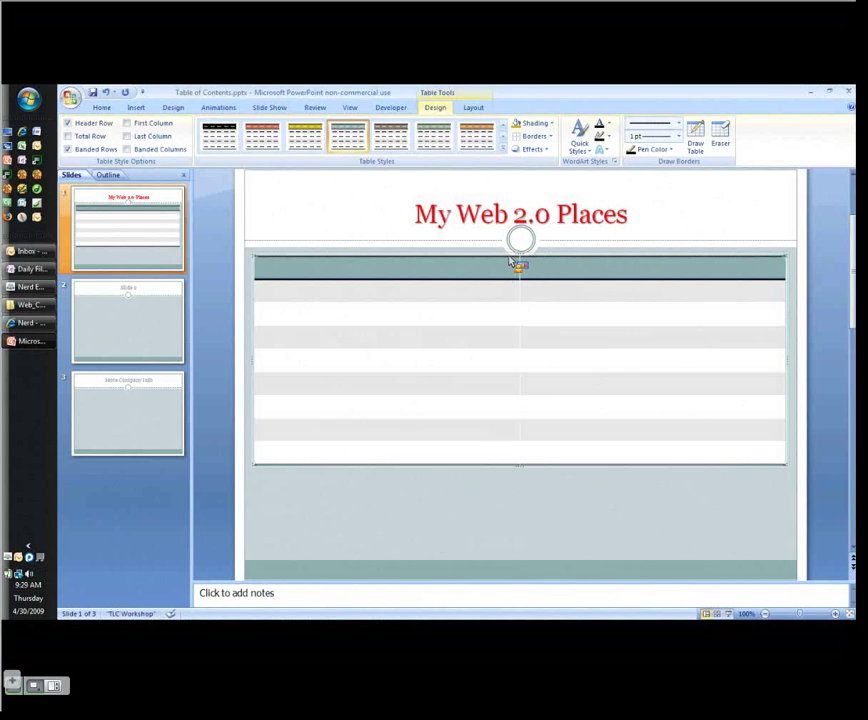
{"action": "left_click", "coordinate": [511, 263]}
{"action": "key", "text": "Delete"}
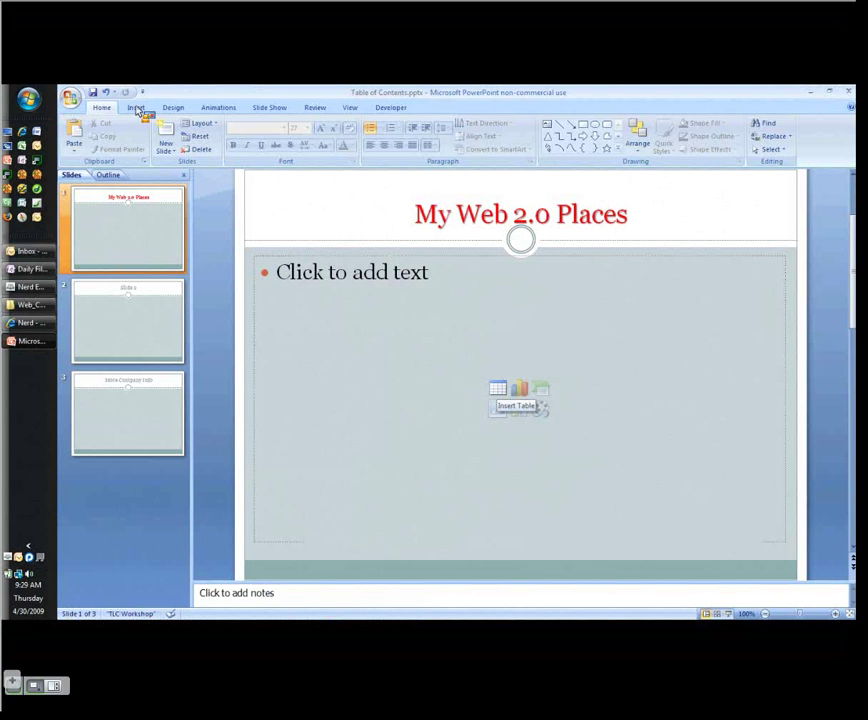
Insert a two-column table below the title and extend it to 13 rows
{"action": "left_click", "coordinate": [136, 108]}
{"action": "left_click", "coordinate": [74, 145]}
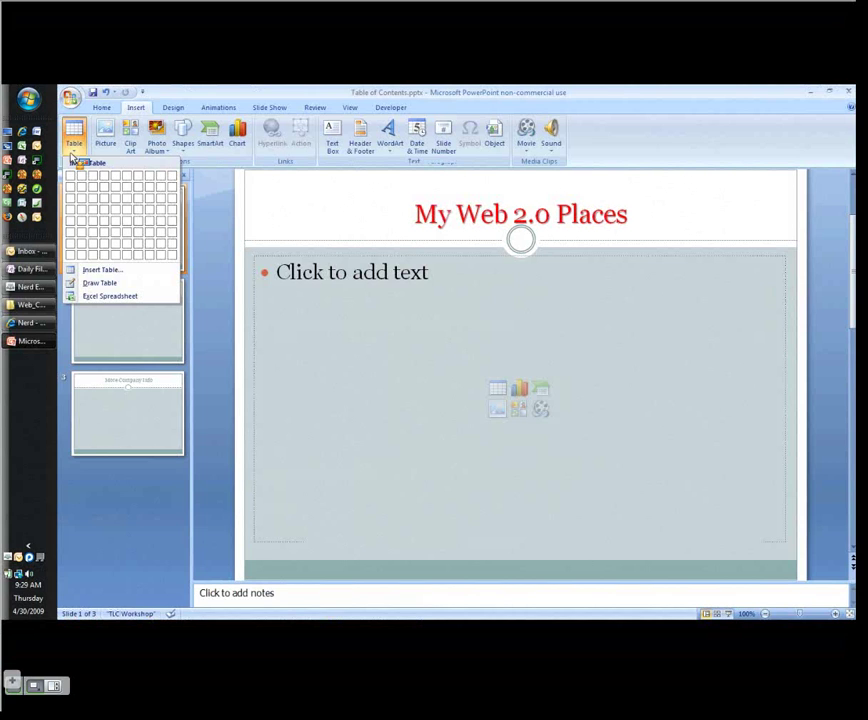
{"action": "left_click", "coordinate": [102, 269]}
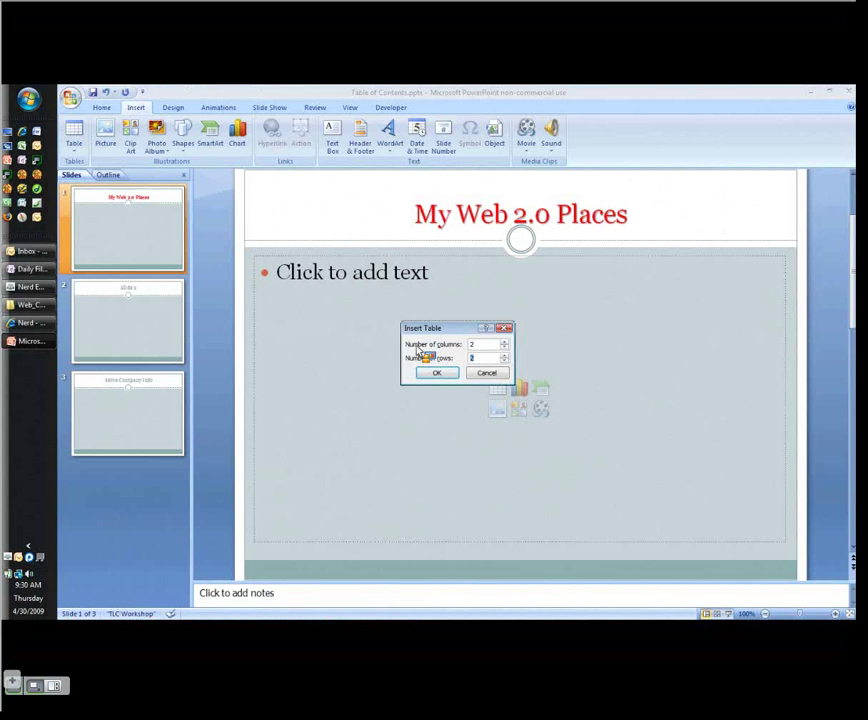
{"action": "left_click", "coordinate": [436, 372]}
{"action": "key", "text": "Tab"}
{"action": "key", "text": "Tab"}
{"action": "key", "text": "Tab"}
{"action": "key", "text": "Tab"}
{"action": "key", "text": "Tab"}
{"action": "key", "text": "Tab"}
{"action": "key", "text": "Tab"}
{"action": "key", "text": "Tab"}
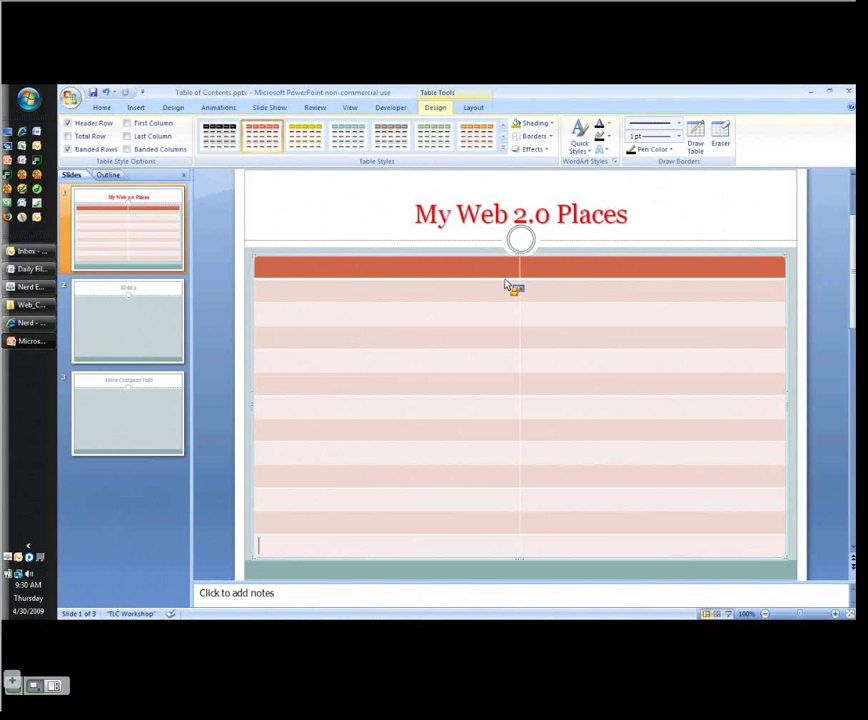
Apply the medium table style with a teal header and grey-white banding, and merge the header row's two cells
{"action": "left_click", "coordinate": [503, 151]}
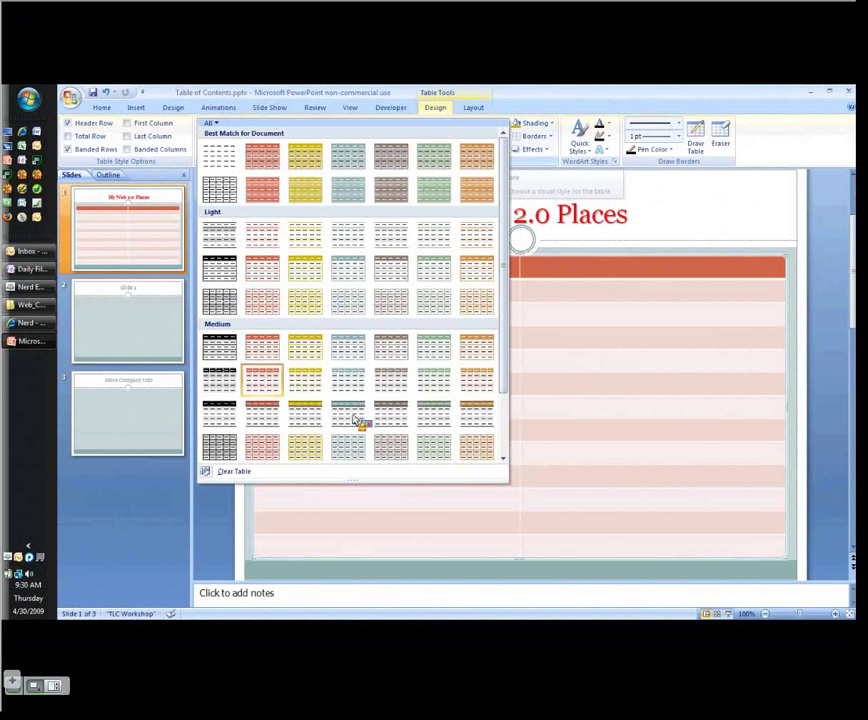
{"action": "left_click", "coordinate": [355, 418]}
{"action": "right_click", "coordinate": [585, 271]}
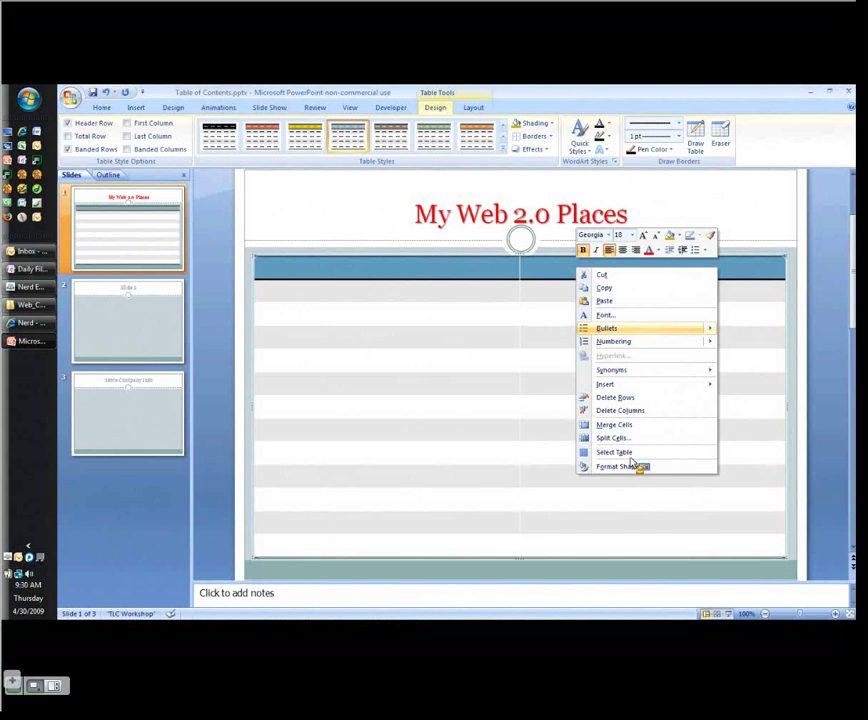
{"action": "left_click", "coordinate": [626, 453]}
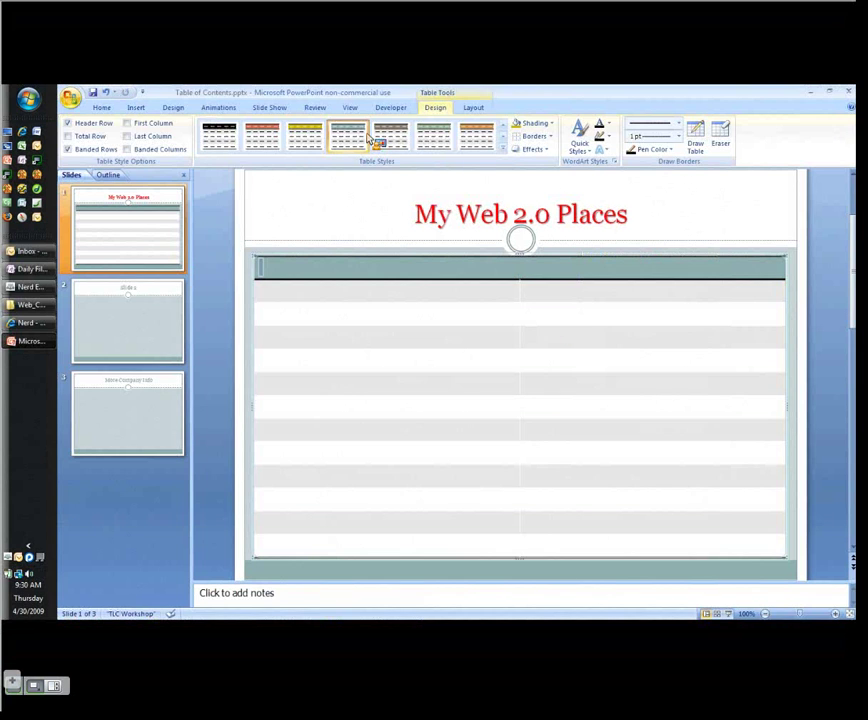
Enter the centred heading "Table of Contents" in the merged header row
{"action": "type", "text": "Ta"}
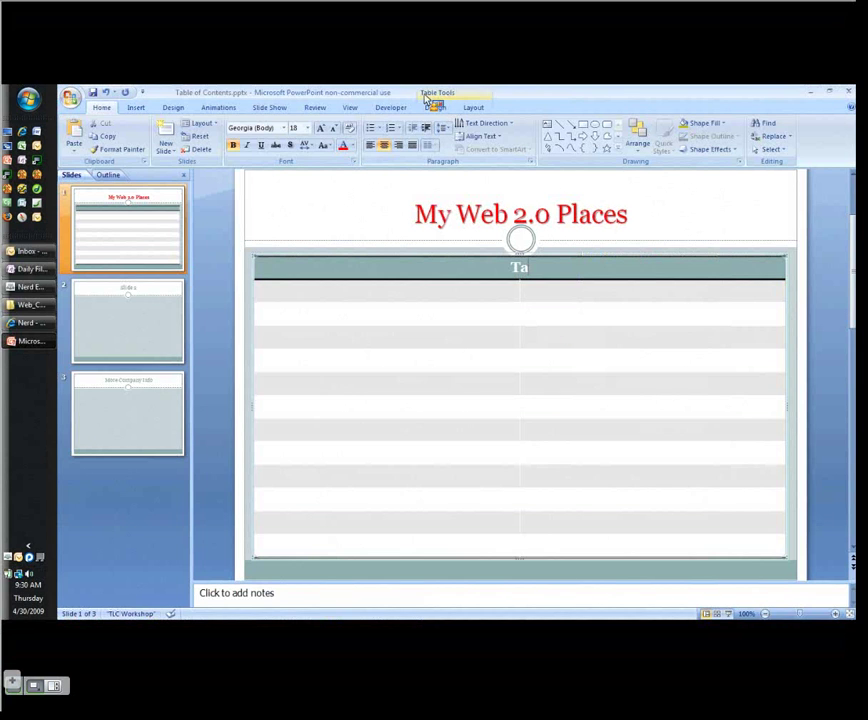
{"action": "type", "text": "ble of"}
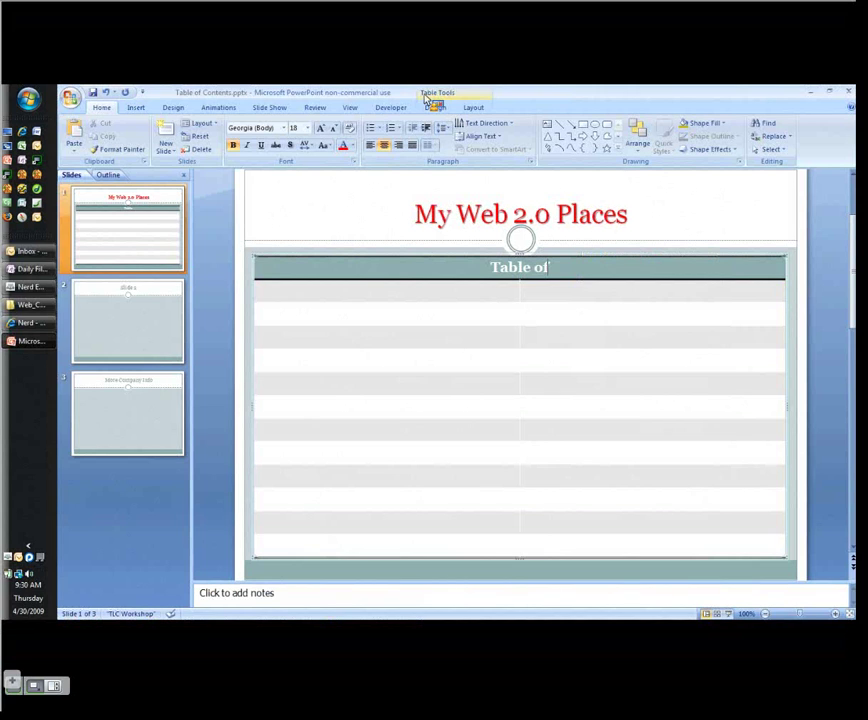
{"action": "type", "text": " Contents"}
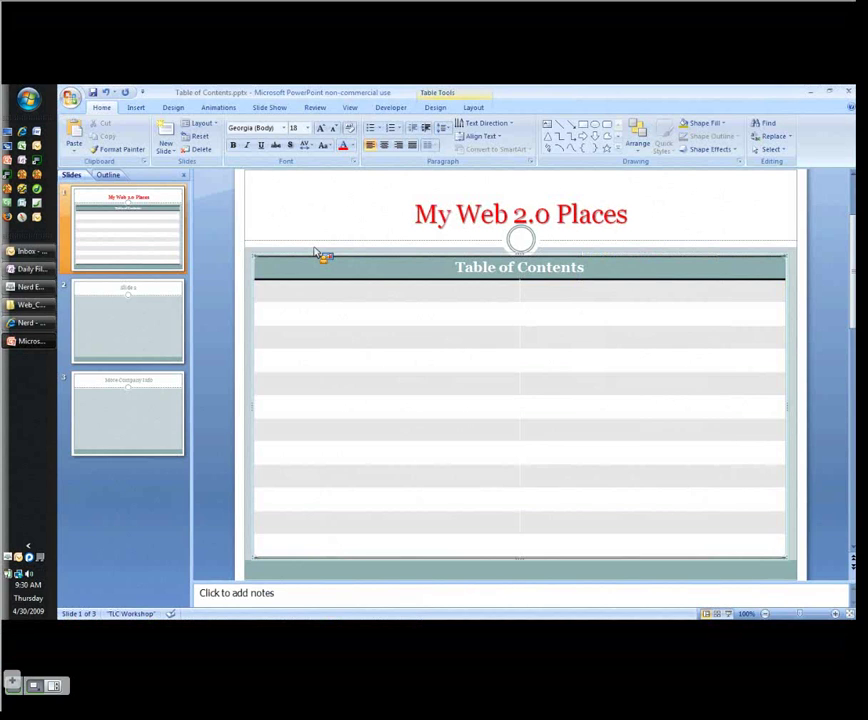
Fill the first row below the header with "Twitter" and "Nerd's Tweets"
{"action": "key", "text": "Tab"}
{"action": "type", "text": "Twitter"}
{"action": "key", "text": "Tab"}
{"action": "type", "text": "Nerd's Twe"}
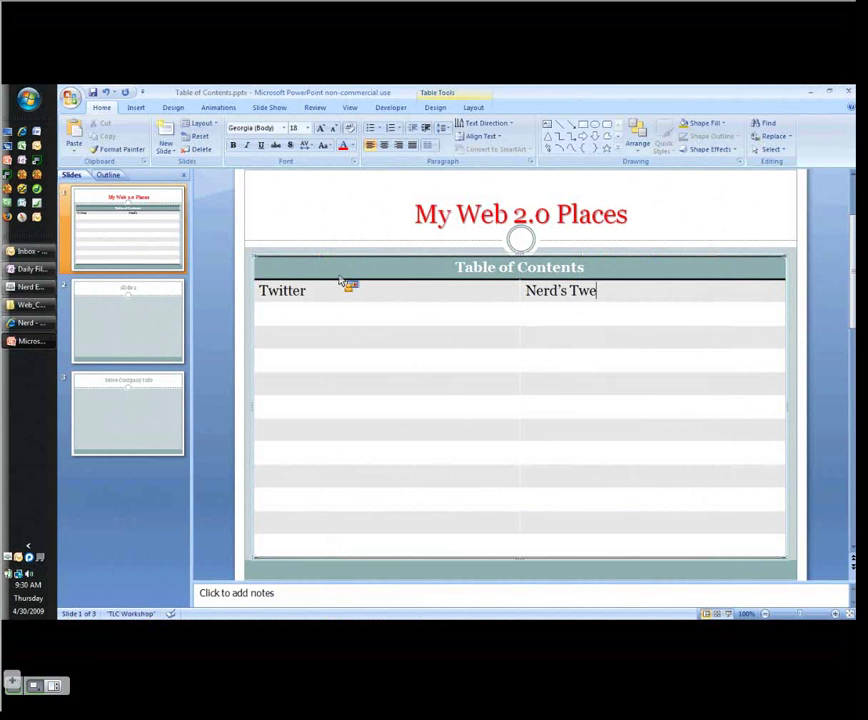
{"action": "type", "text": "ets"}
{"action": "key", "text": "shift+Home"}
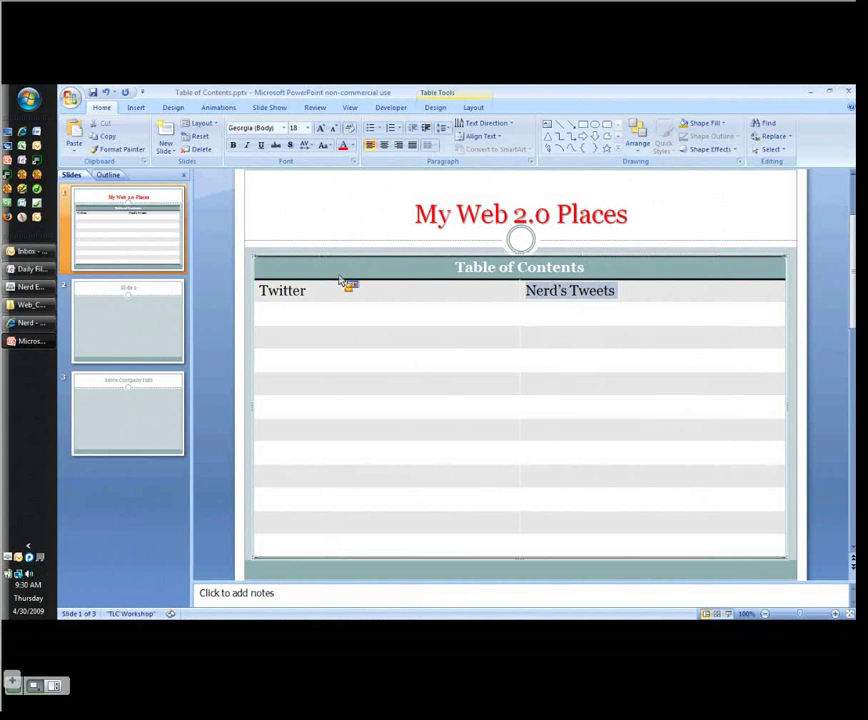
{"action": "key", "text": "ctrl+k"}
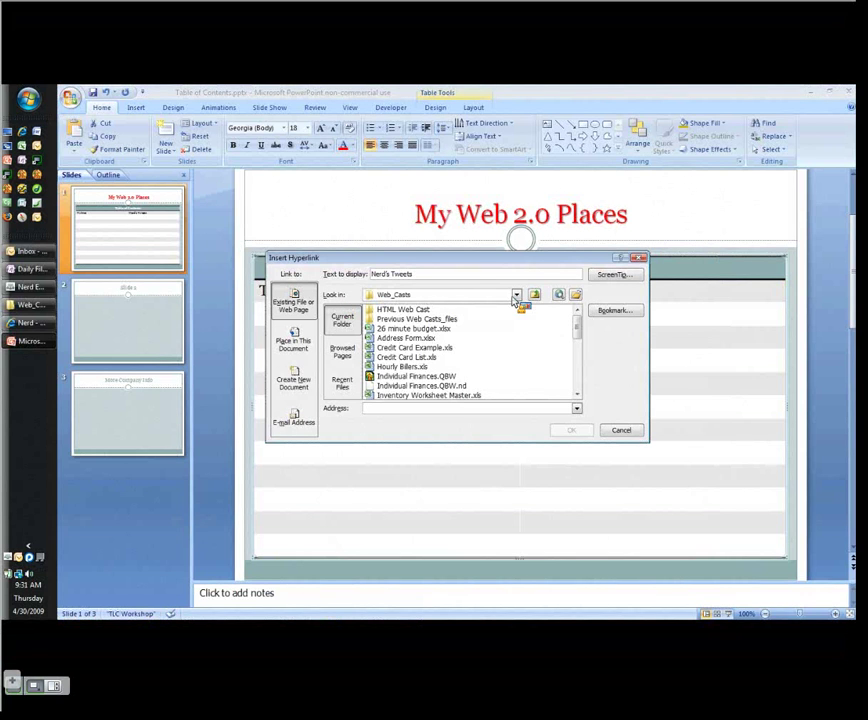
{"action": "left_click", "coordinate": [30, 325]}
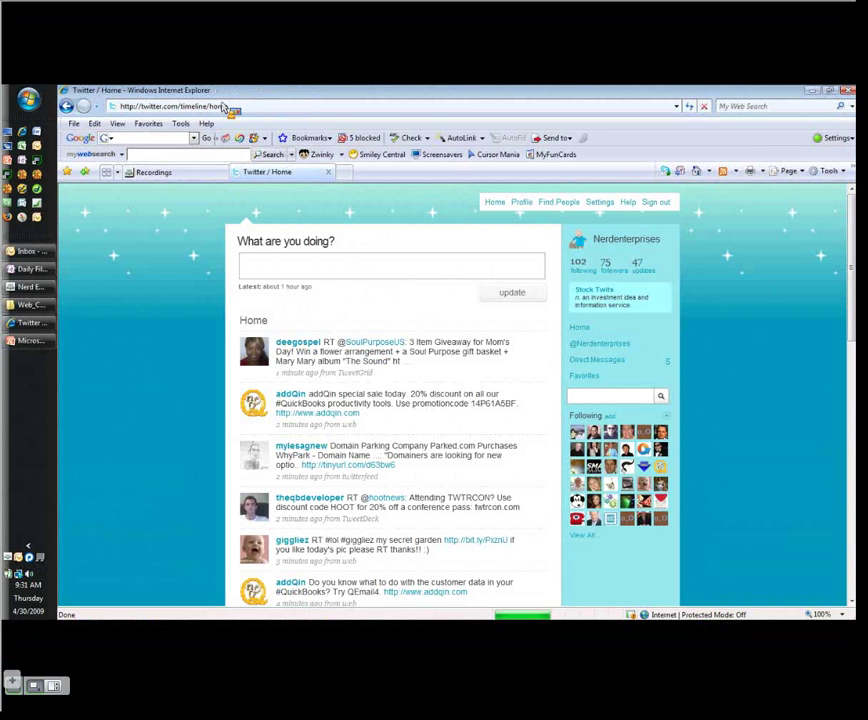
{"action": "left_click_drag", "start_coordinate": [226, 107], "coordinate": [183, 110]}
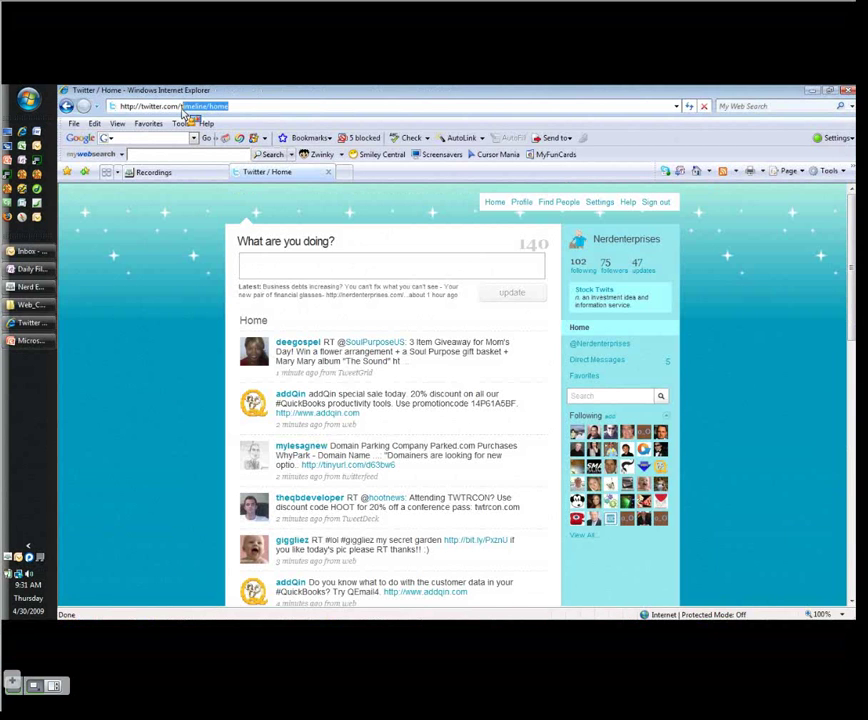
{"action": "type", "text": "nerd"}
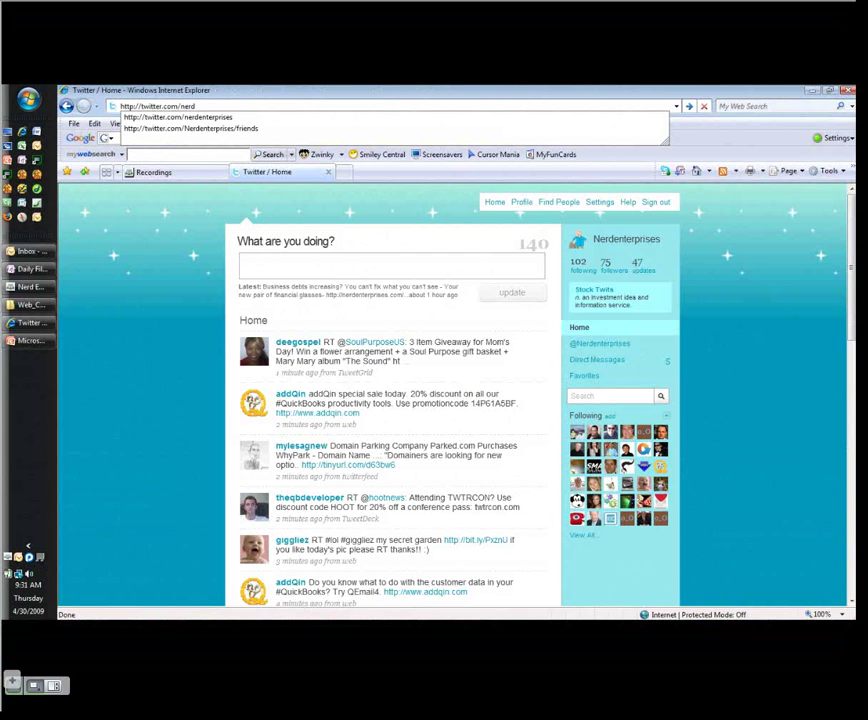
{"action": "key", "text": "Down"}
{"action": "key", "text": "Return"}
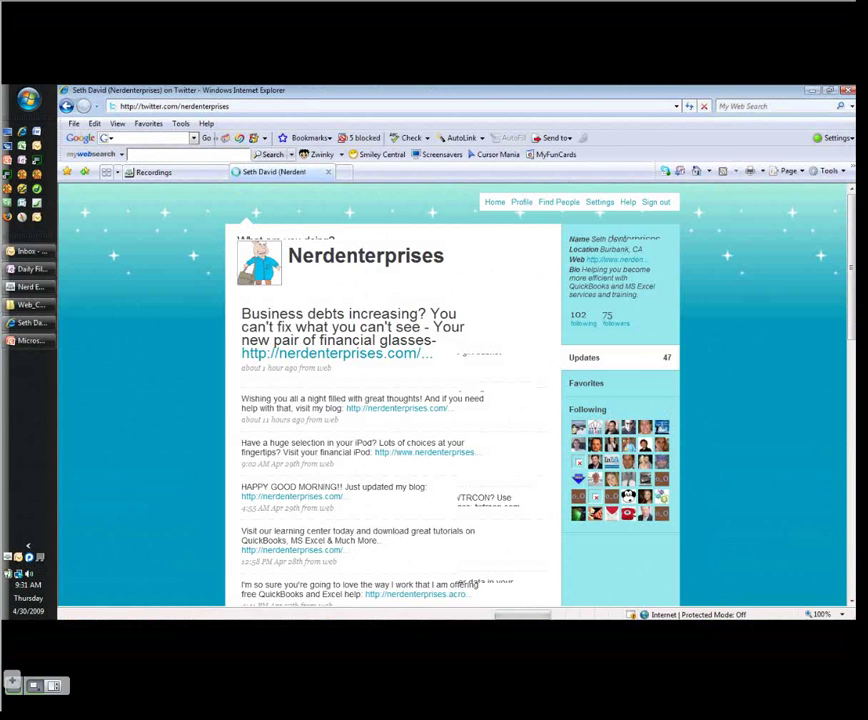
Copy the Twitter page's address and apply it as the link address for "Nerd's Tweets"
{"action": "left_click", "coordinate": [252, 107]}
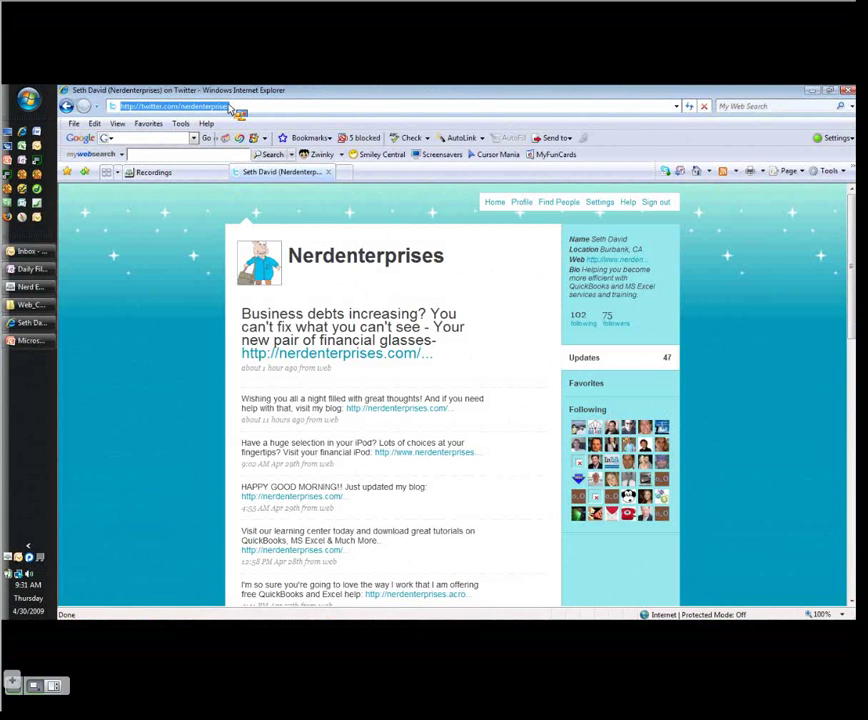
{"action": "left_click_drag", "start_coordinate": [233, 112], "coordinate": [509, 412]}
{"action": "key", "text": "Return"}
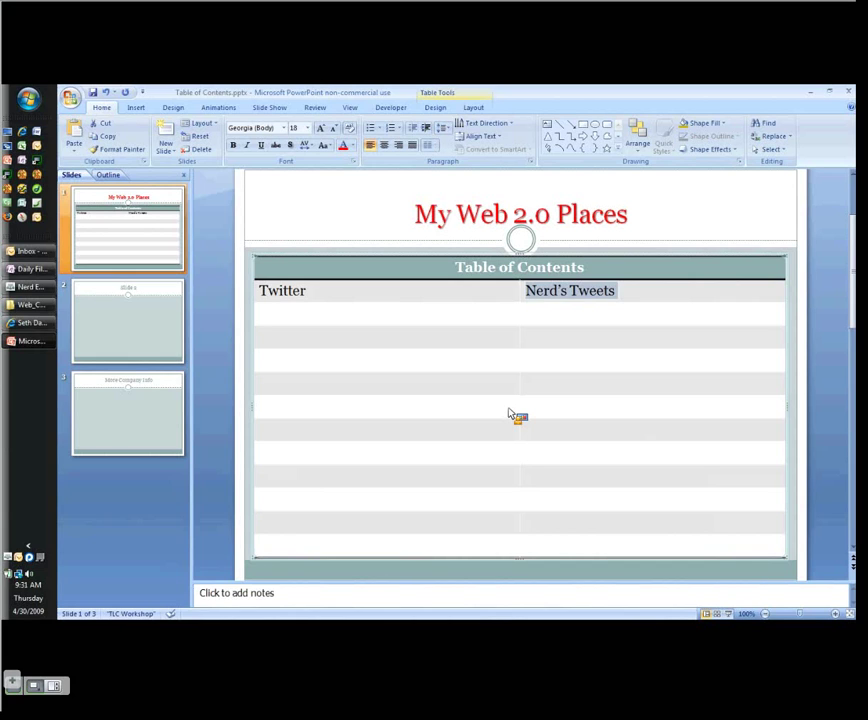
Add a "Facebook" row, start a hyperlink on its "Nerd on Facebook" text, and open the Facebook profile page in Internet Explorer
{"action": "key", "text": "ctrl+k"}
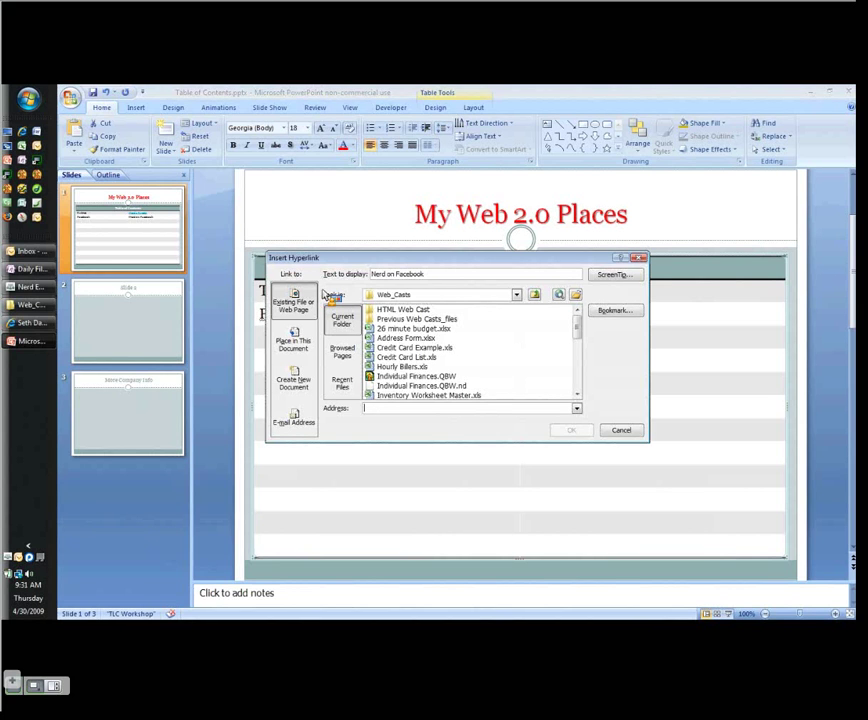
{"action": "left_click", "coordinate": [30, 322]}
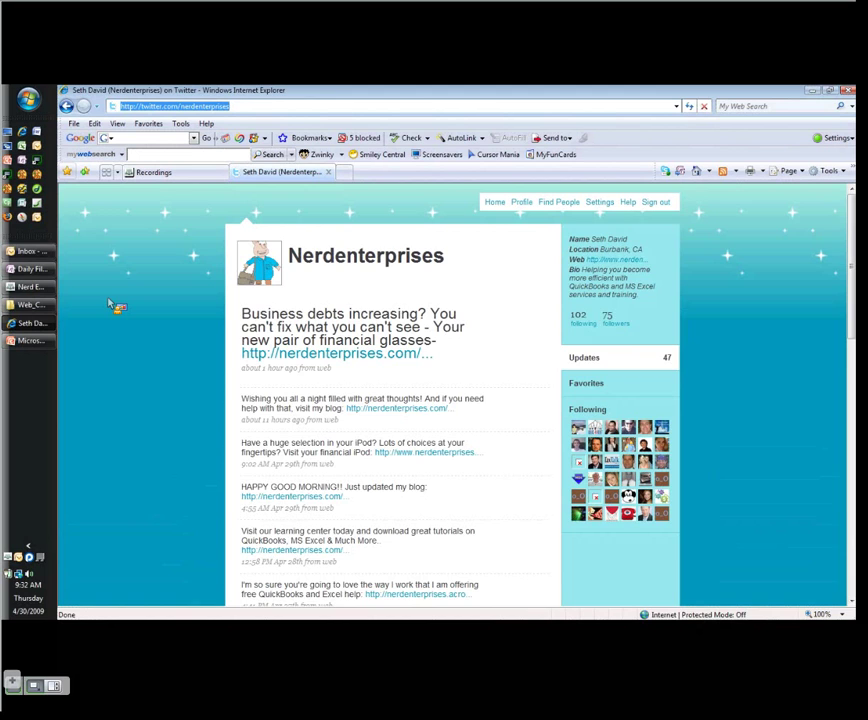
{"action": "type", "text": "facebook.com"}
{"action": "key", "text": "Return"}
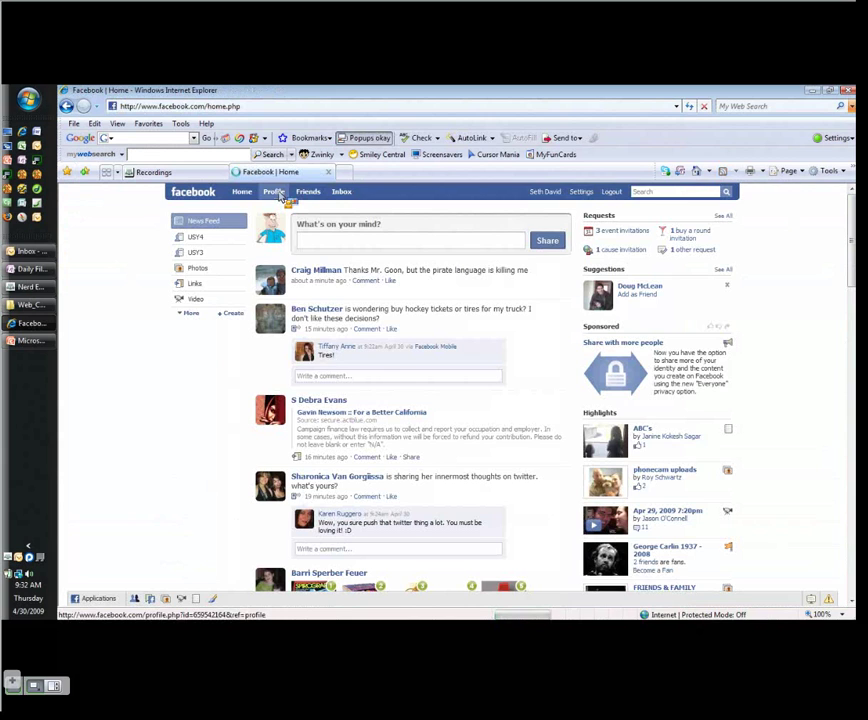
{"action": "left_click", "coordinate": [283, 194]}
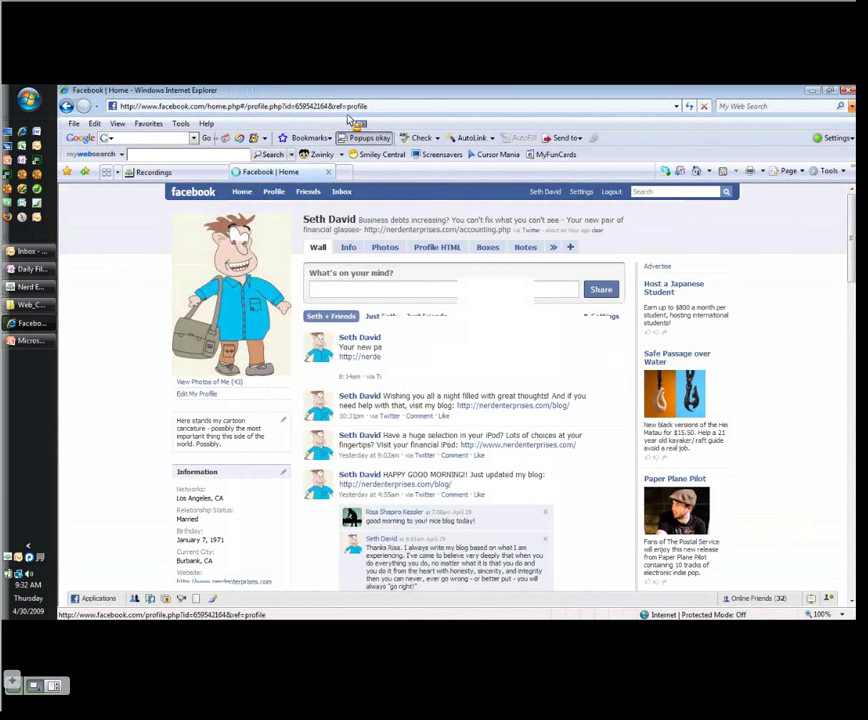
Switch back to PowerPoint and apply the Facebook profile page's address as the link on "Nerd on Facebook"
{"action": "left_click", "coordinate": [30, 341]}
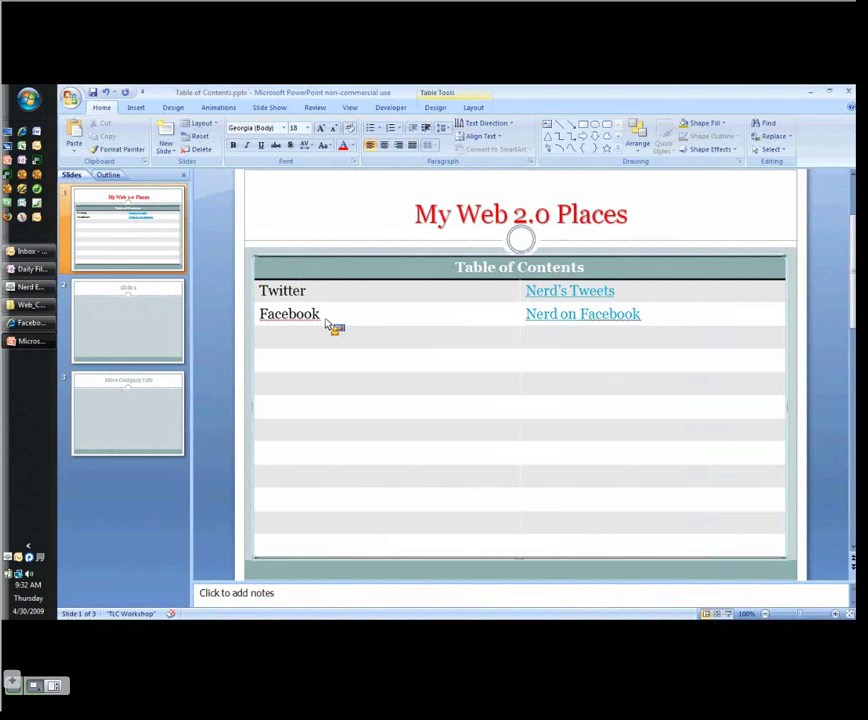
Enter "More company info" in the first column of the fifth row below the header and hyperlink it to the "More Company Info" slide
{"action": "left_click_drag", "start_coordinate": [326, 323], "coordinate": [281, 390]}
{"action": "left_click_drag", "start_coordinate": [281, 390], "coordinate": [281, 390]}
{"action": "left_click_drag", "start_coordinate": [281, 390], "coordinate": [281, 390]}
{"action": "type", "text": "More company"}
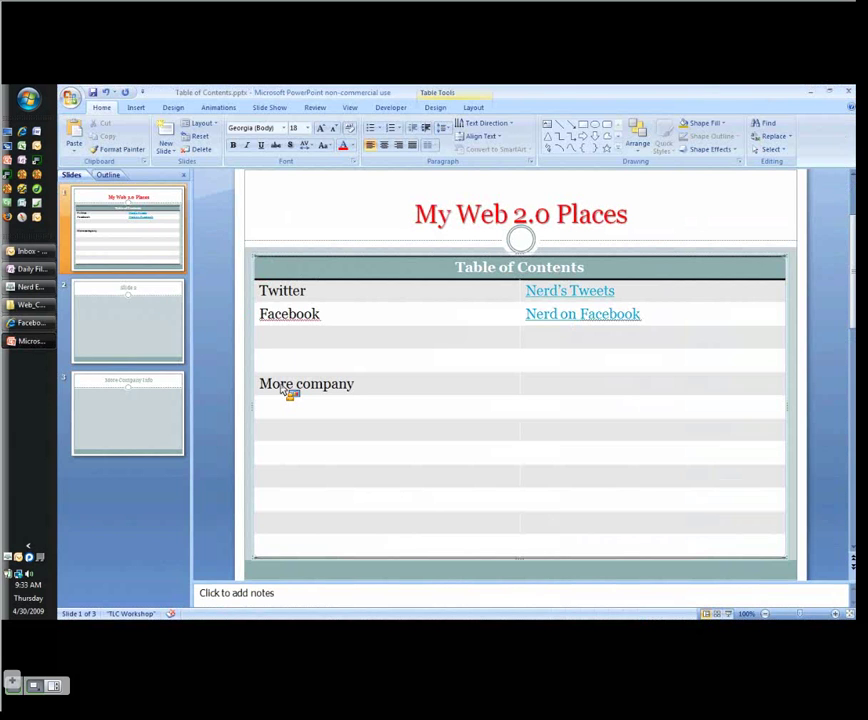
{"action": "type", "text": " info"}
{"action": "key", "text": "ctrl+k"}
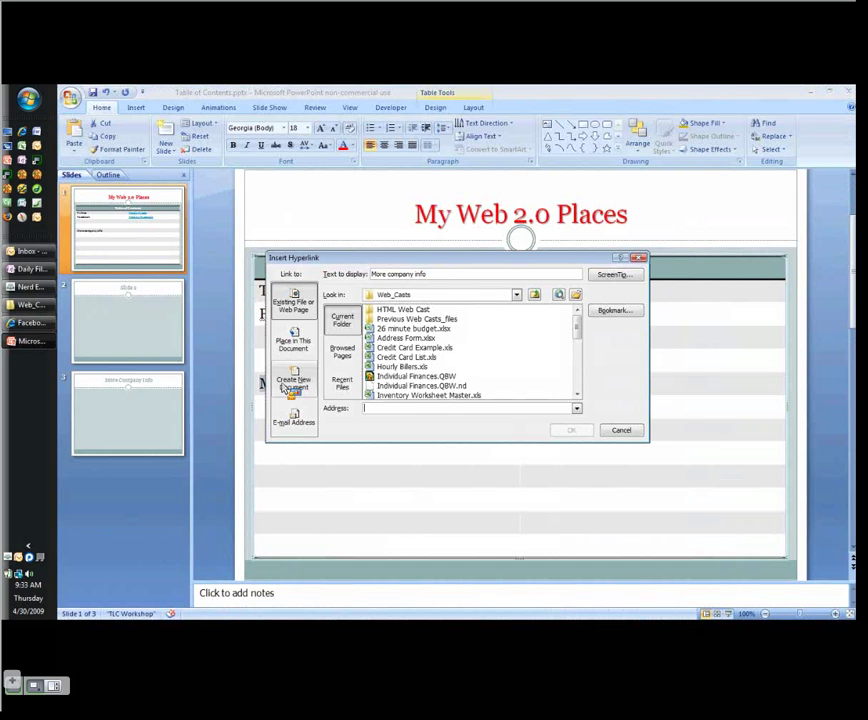
{"action": "left_click", "coordinate": [293, 342]}
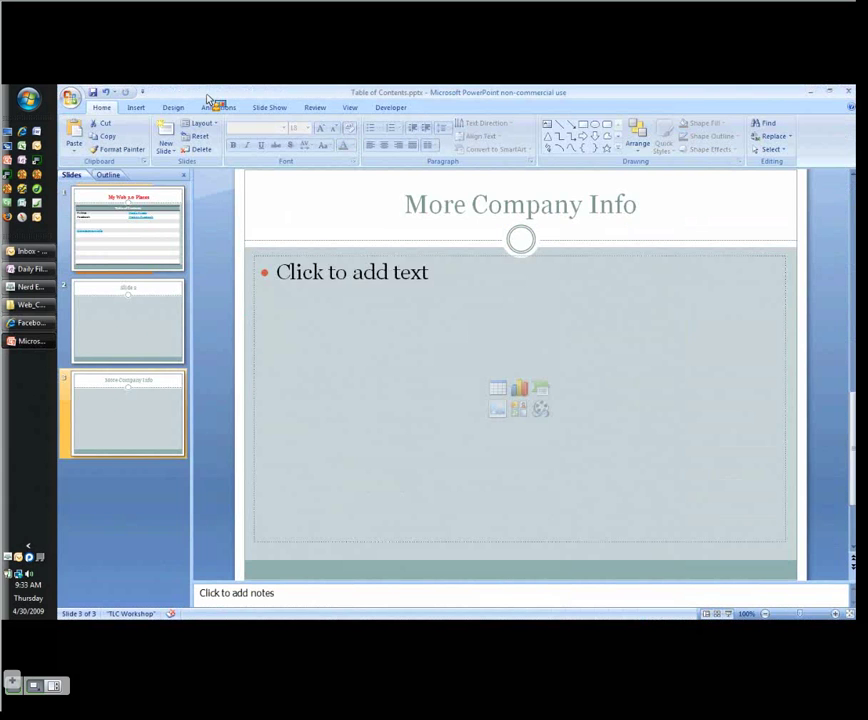
{"action": "key", "text": "Home"}
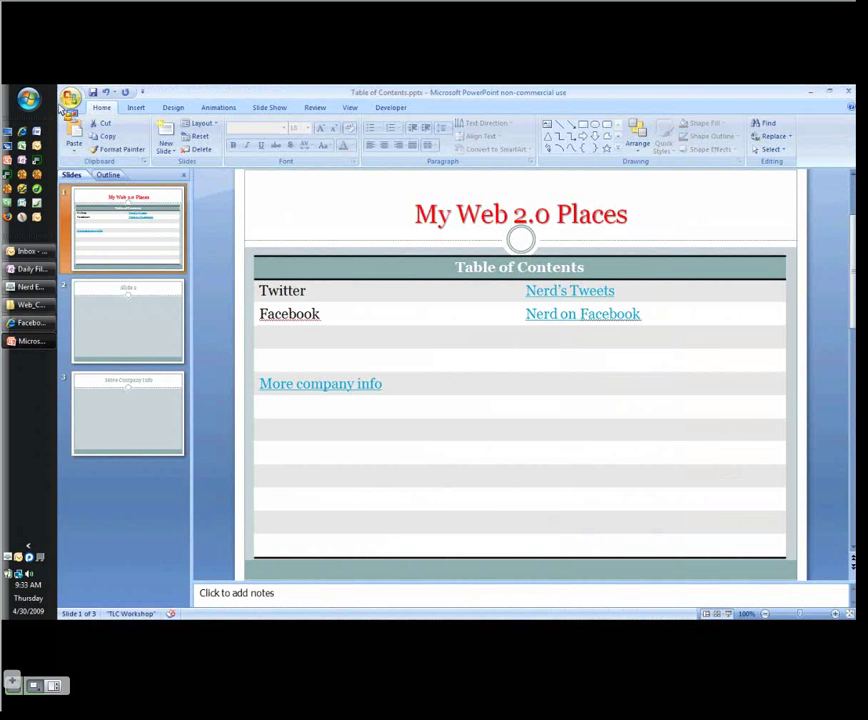
Save the presentation as a PowerPoint 97-2003 Show named Table of Contents.pps in the Web_Casts folder
{"action": "left_click", "coordinate": [69, 97]}
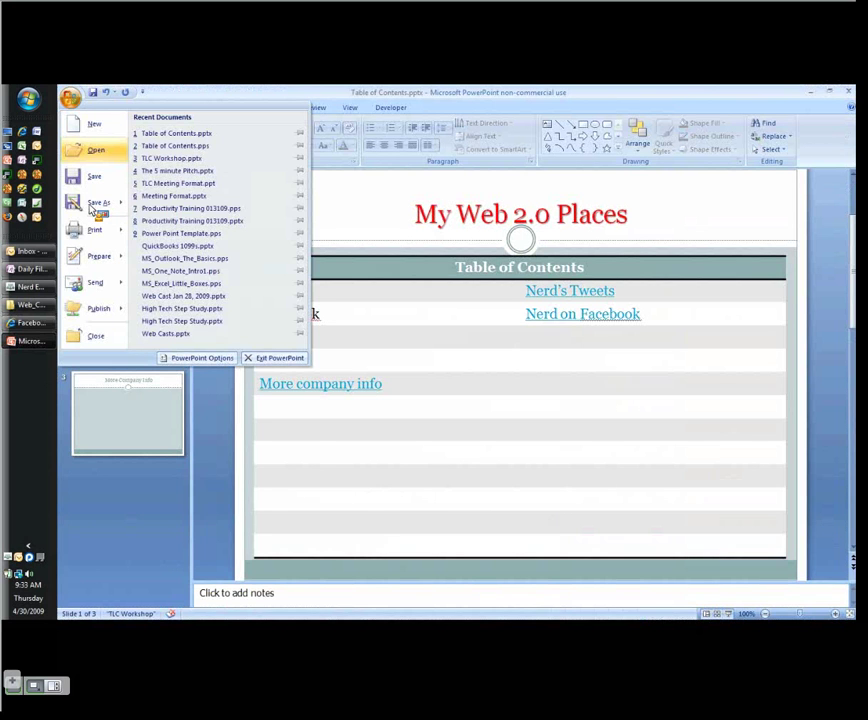
{"action": "left_click", "coordinate": [96, 204]}
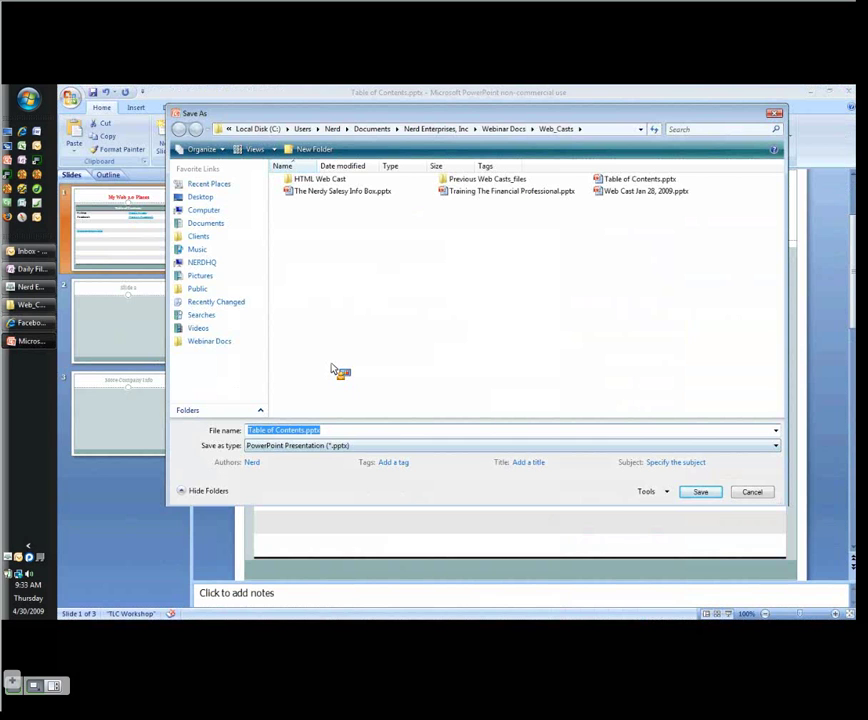
{"action": "left_click", "coordinate": [330, 445]}
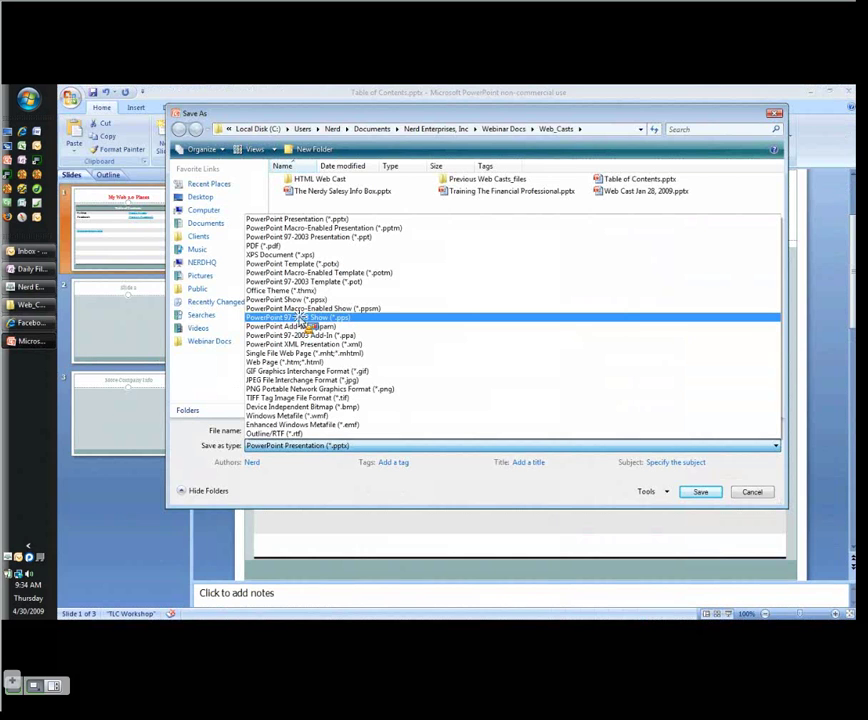
{"action": "left_click", "coordinate": [300, 318]}
{"action": "left_click", "coordinate": [703, 492]}
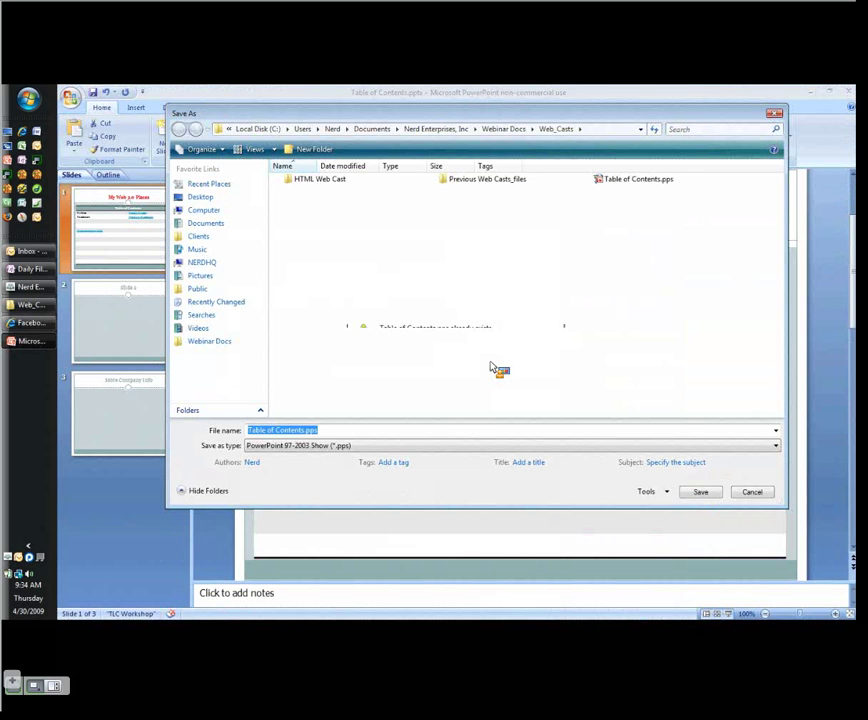